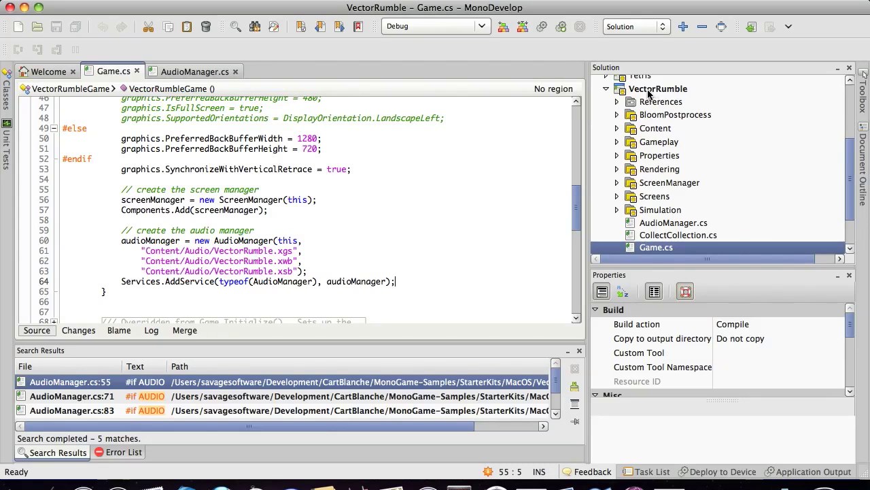
Select the VectorRumble project in the Solution pad and bring up its context menu.
{"action": "left_click", "coordinate": [649, 93]}
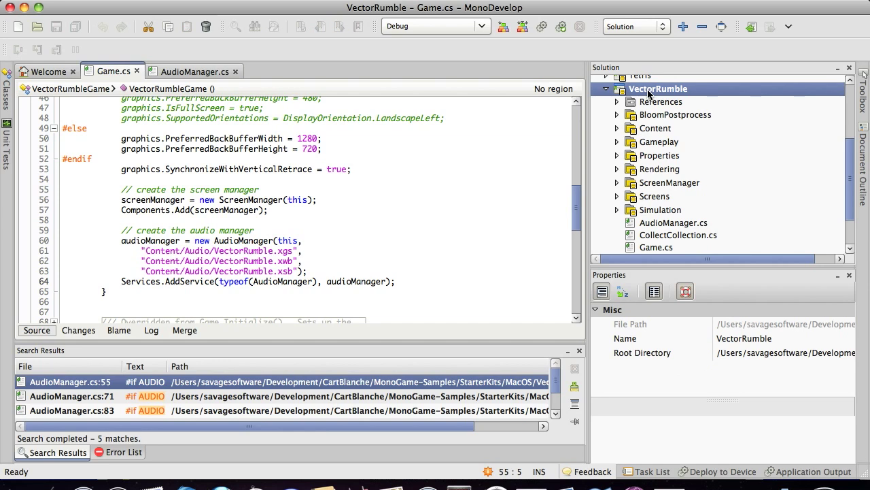
{"action": "right_click", "coordinate": [649, 93]}
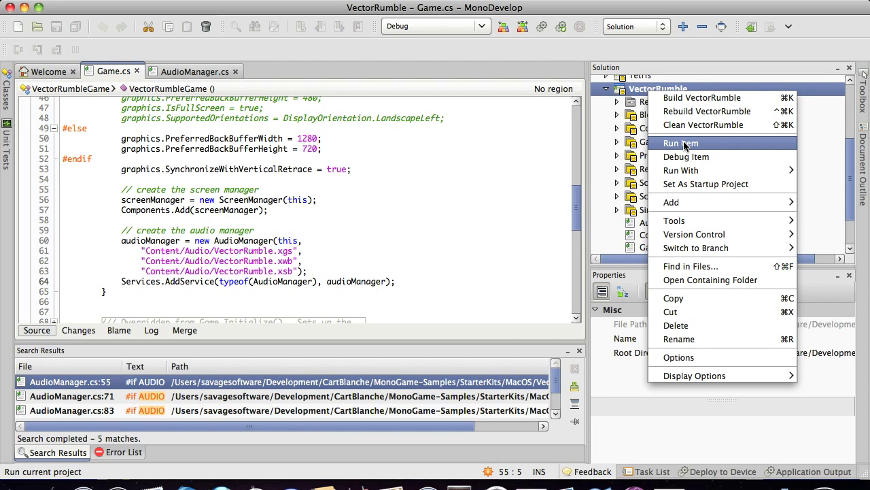
Run VectorRumble, move its window left, and start Play Game from the title menu.
{"action": "left_click", "coordinate": [685, 143]}
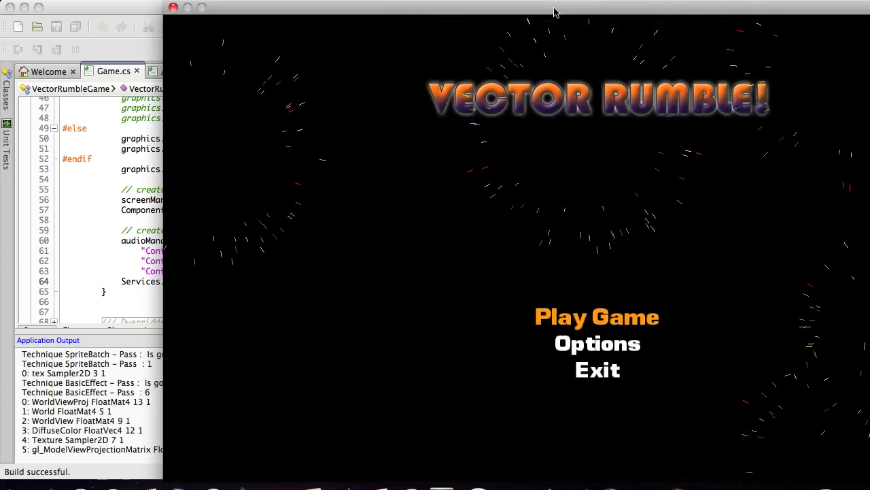
{"action": "left_click_drag", "start_coordinate": [554, 10], "coordinate": [391, 3]}
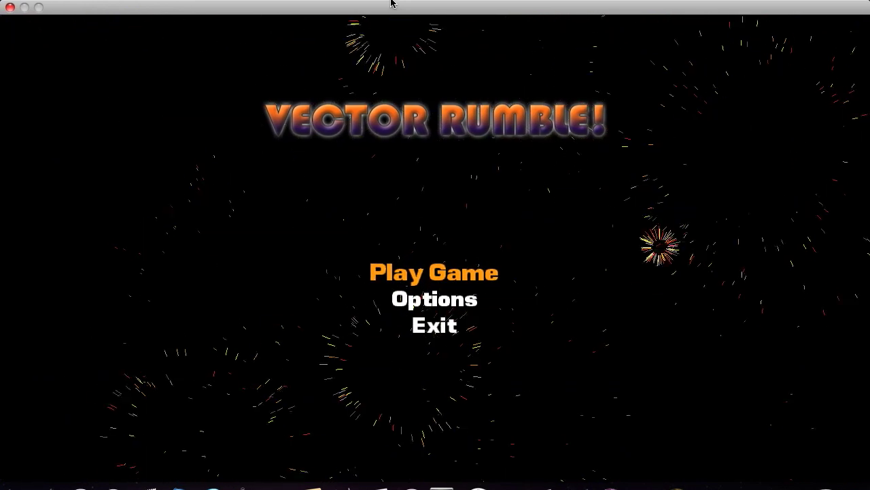
{"action": "key", "text": "Down"}
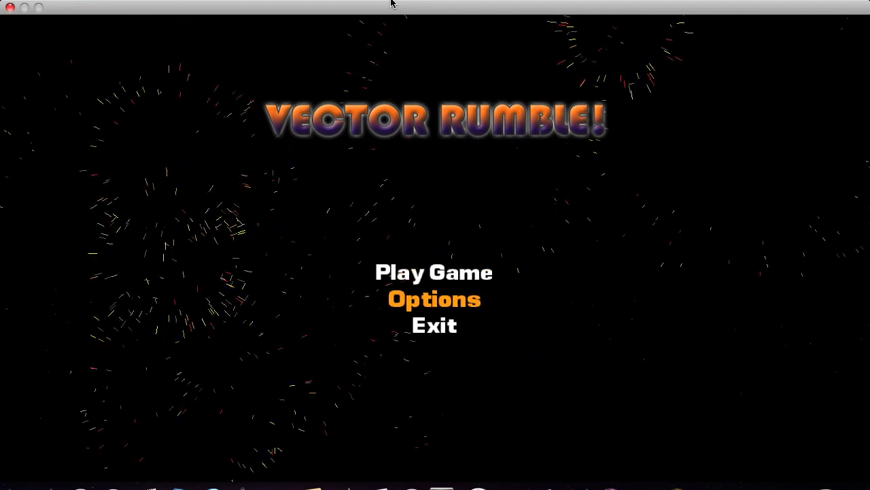
{"action": "key", "text": "Down"}
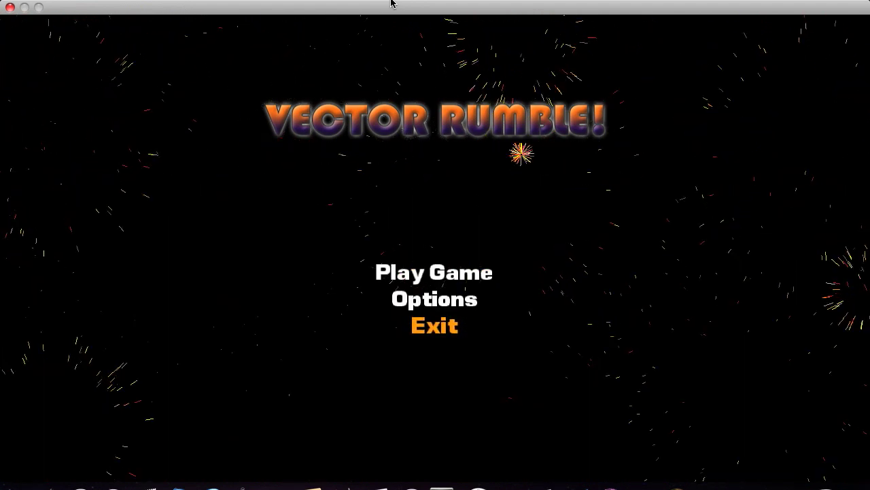
{"action": "key", "text": "Down"}
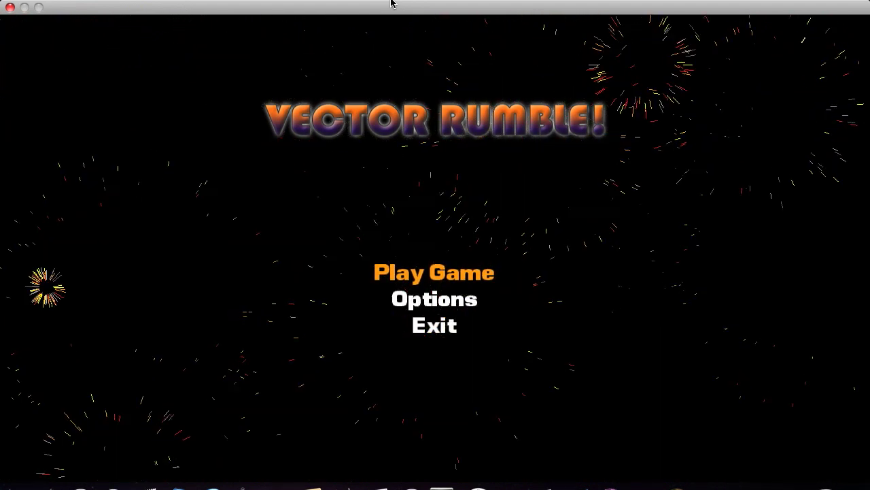
{"action": "key", "text": "Return"}
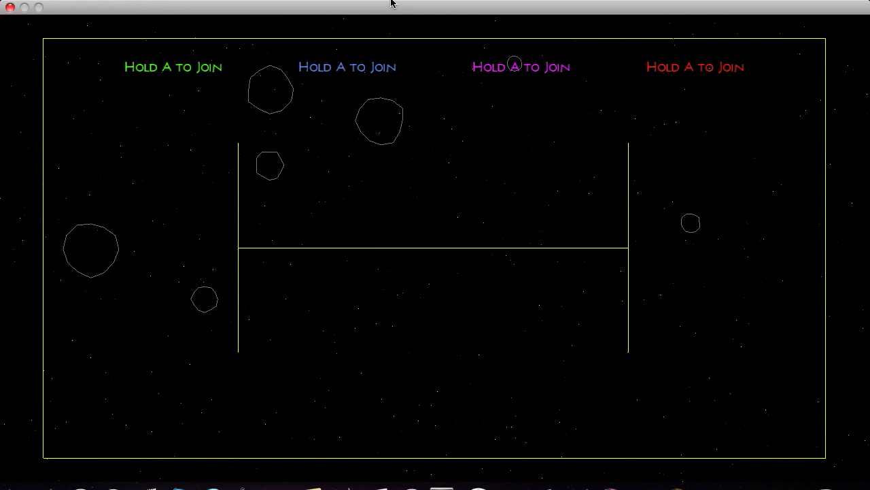
Join as Player 2 with 'a' and fly the blue ship around the arena.
{"action": "key", "text": "a"}
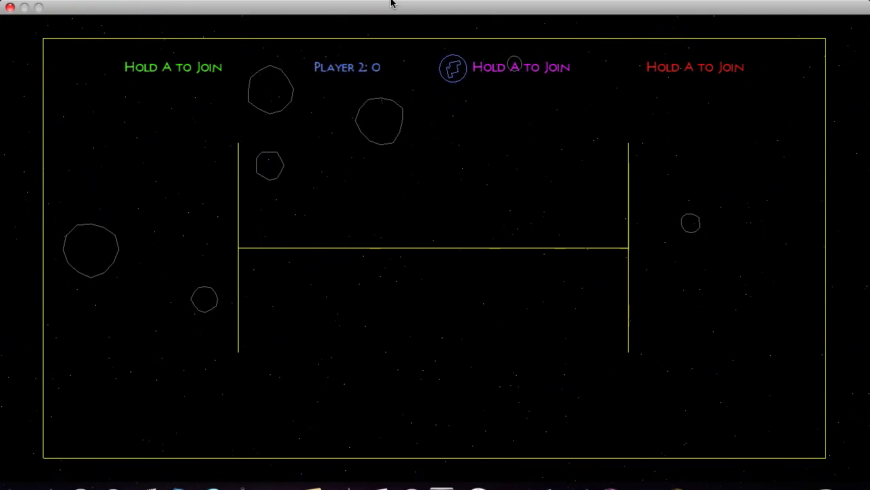
{"action": "key", "text": "Up"}
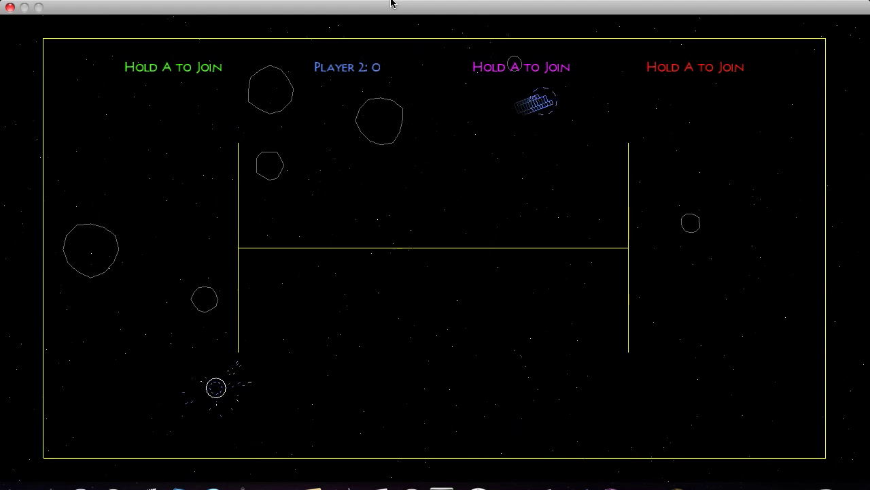
{"action": "key", "text": "Right"}
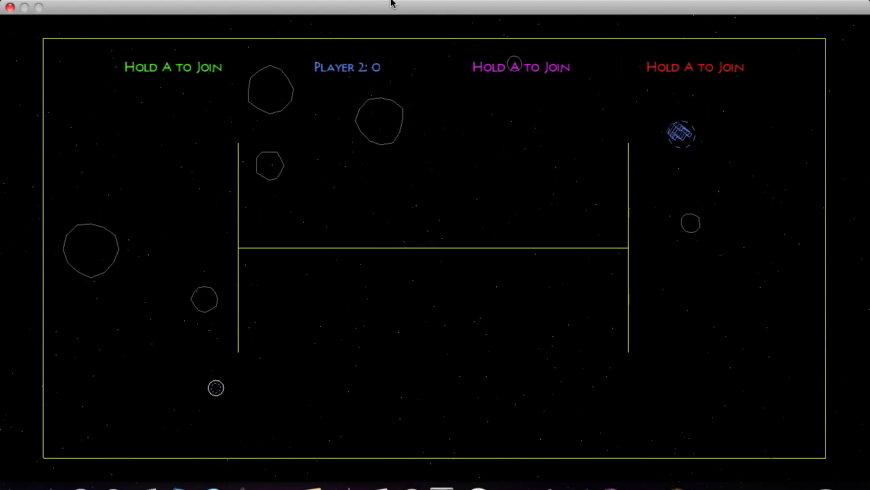
{"action": "key", "text": "Left"}
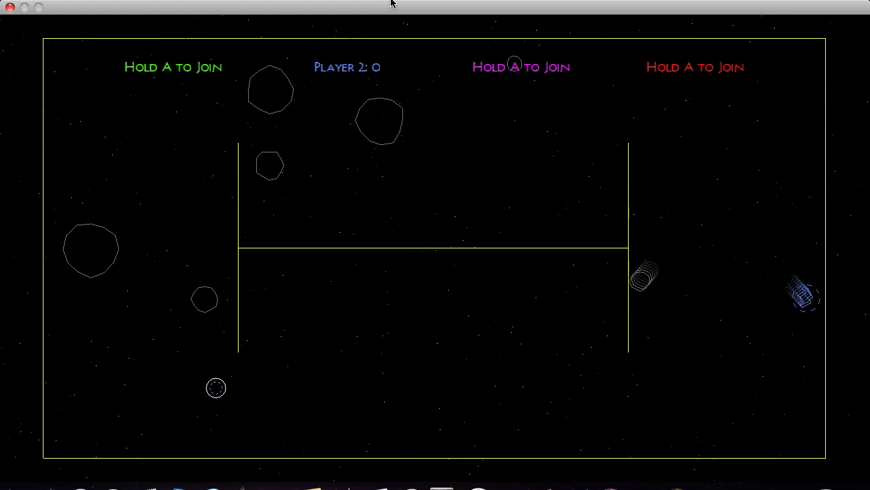
{"action": "key", "text": "Right"}
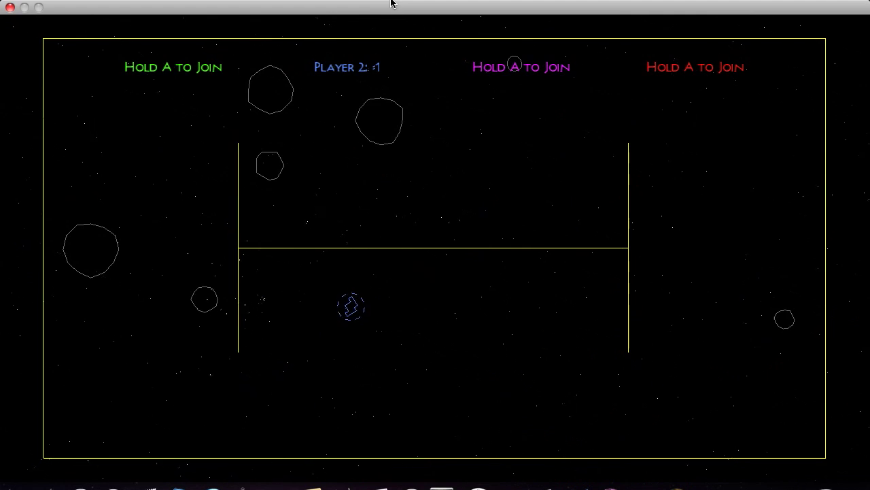
Pause VectorRumble and confirm Quit Game from the pause menu.
{"action": "key", "text": "Escape"}
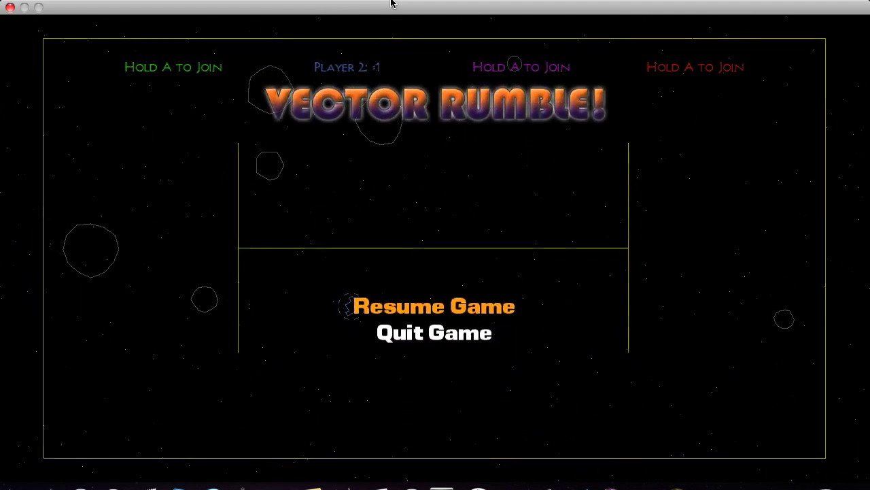
{"action": "key", "text": "Down"}
{"action": "key", "text": "Return"}
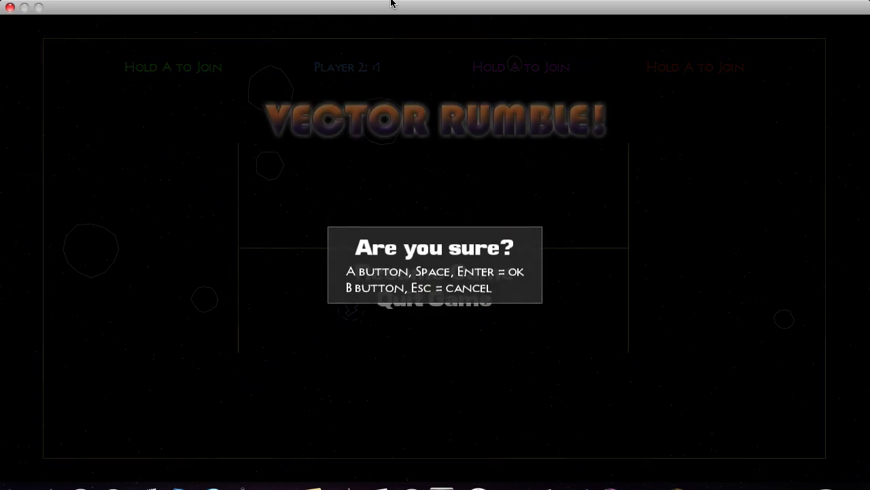
{"action": "key", "text": "Return"}
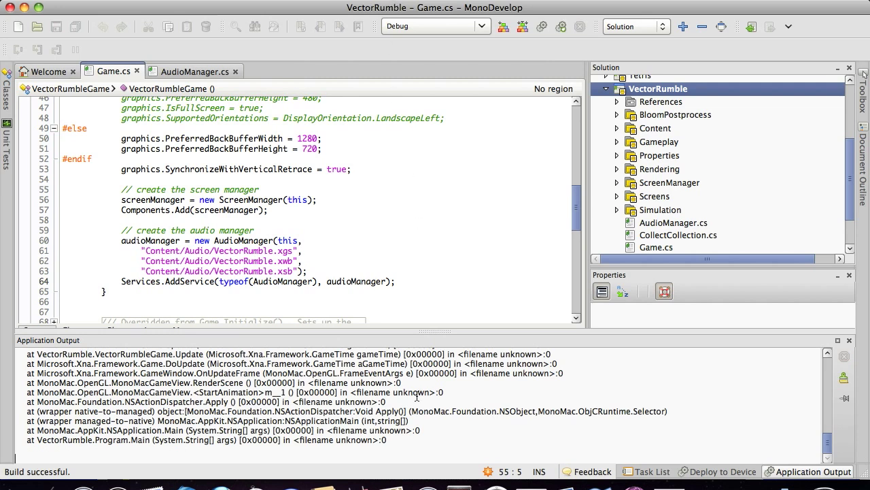
{"action": "scroll", "coordinate": [413, 376], "scroll_direction": "up", "scroll_amount": 3}
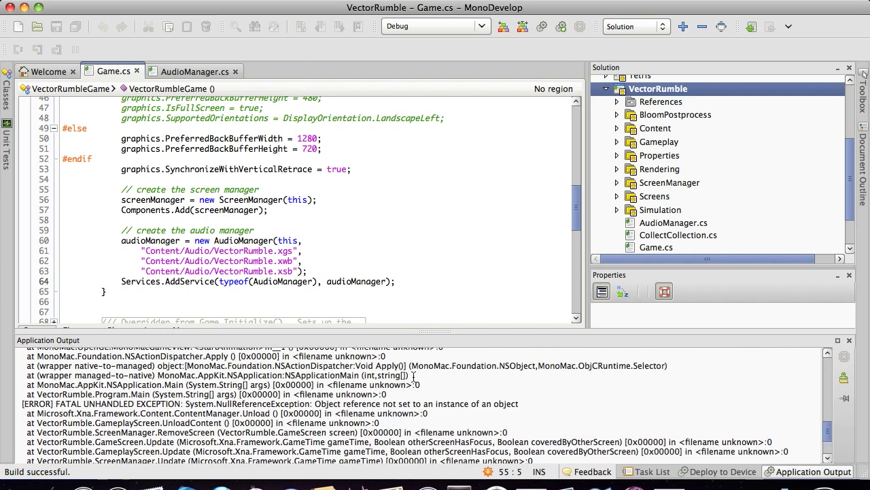
{"action": "scroll", "coordinate": [414, 376], "scroll_direction": "up", "scroll_amount": 2}
{"action": "scroll", "coordinate": [413, 376], "scroll_direction": "up", "scroll_amount": 2}
{"action": "scroll", "coordinate": [414, 376], "scroll_direction": "up", "scroll_amount": 2}
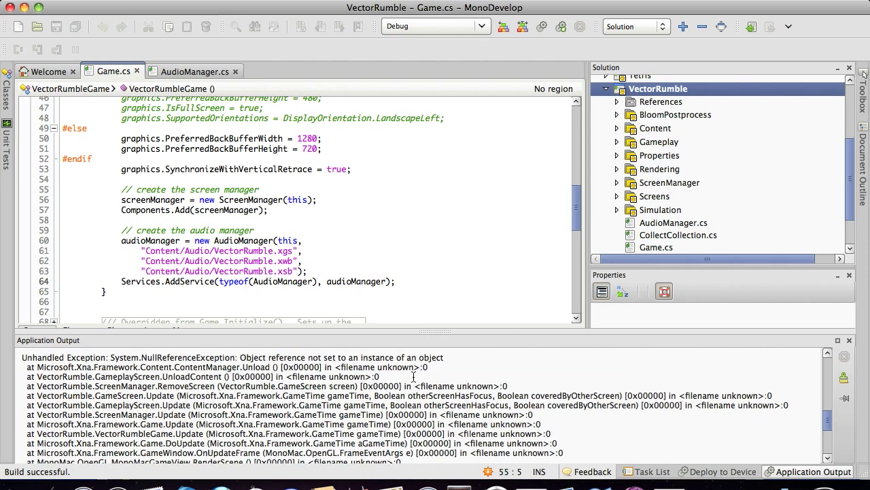